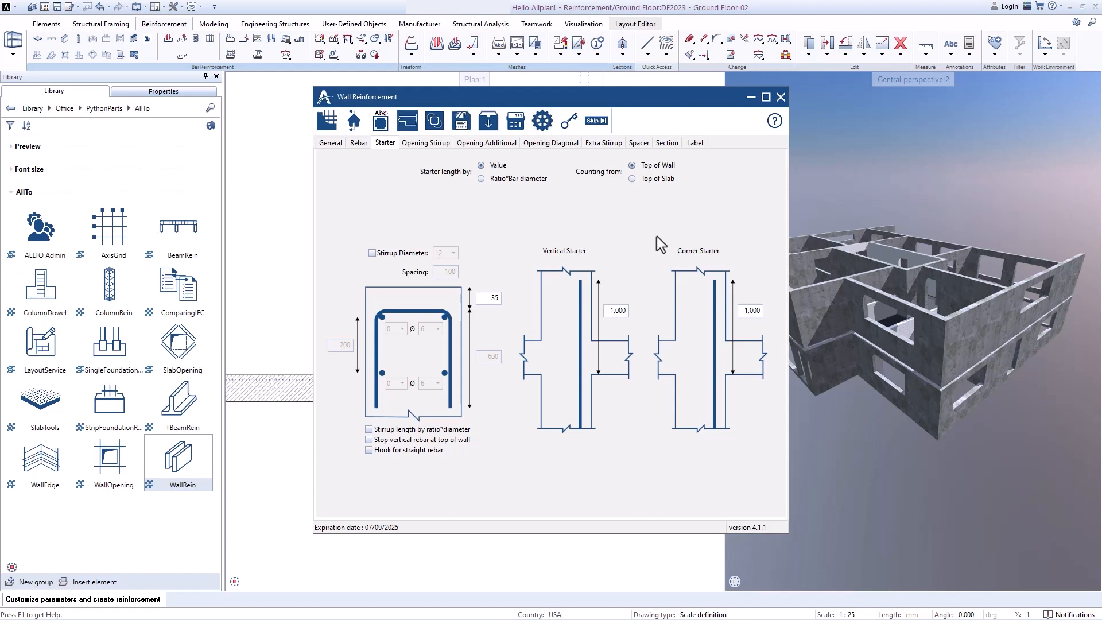
Set the vertical starter length to 700 and open the corner starter length for editing.
left_click(610, 310)
type("700")
left_click(745, 311)
Set the opening stirrups to spacing 150 and length 700 on all four sides of the opening.
left_click(415, 142)
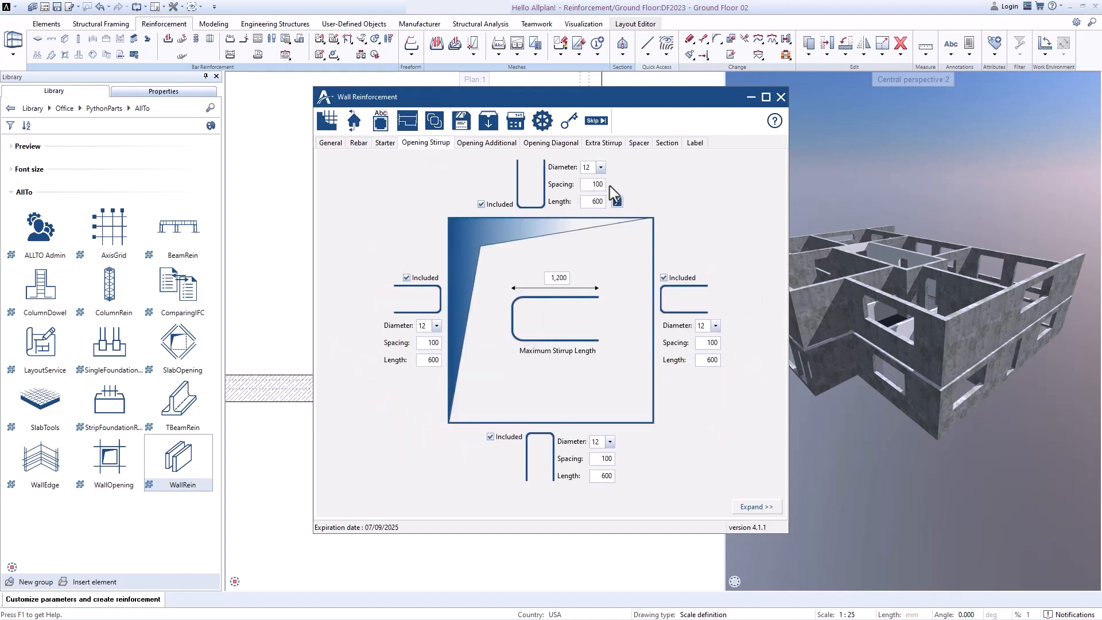
double_click(591, 184)
type("150")
left_click(583, 202)
double_click(583, 201)
type("700")
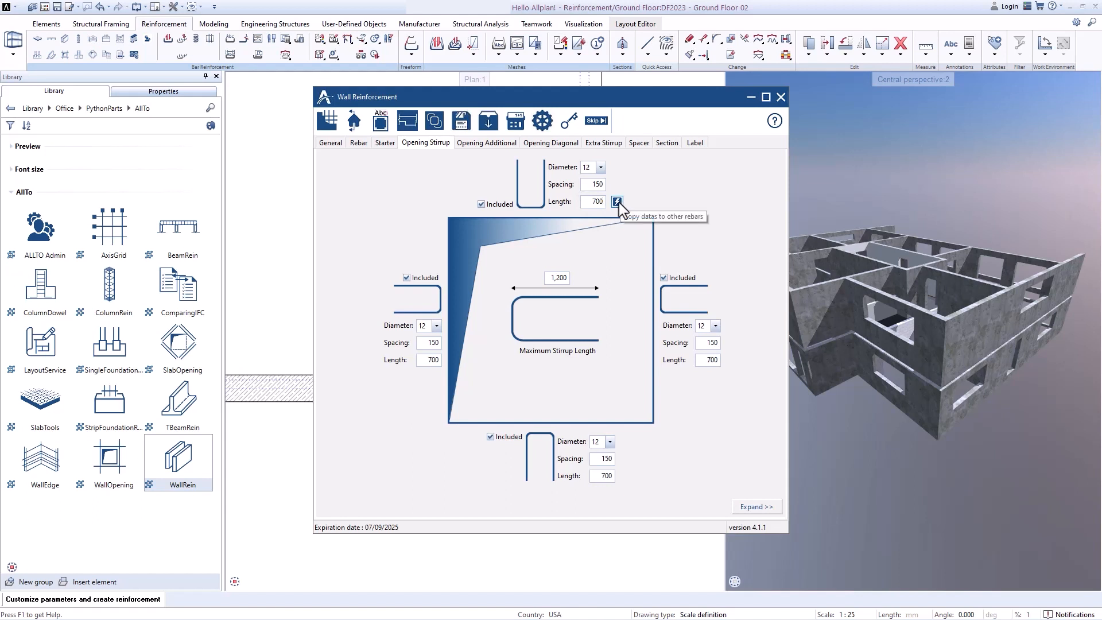
Set the length of the stirrup above the opening to 100 and show the trombone shape and round-off settings.
double_click(588, 201)
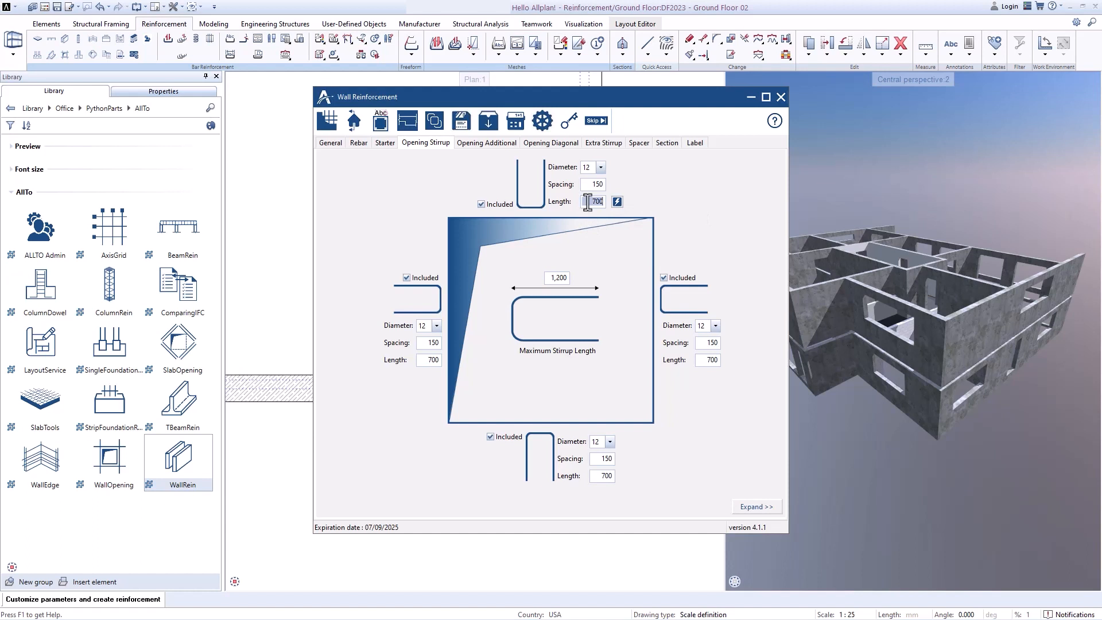
type("100")
double_click(560, 278)
left_click(756, 507)
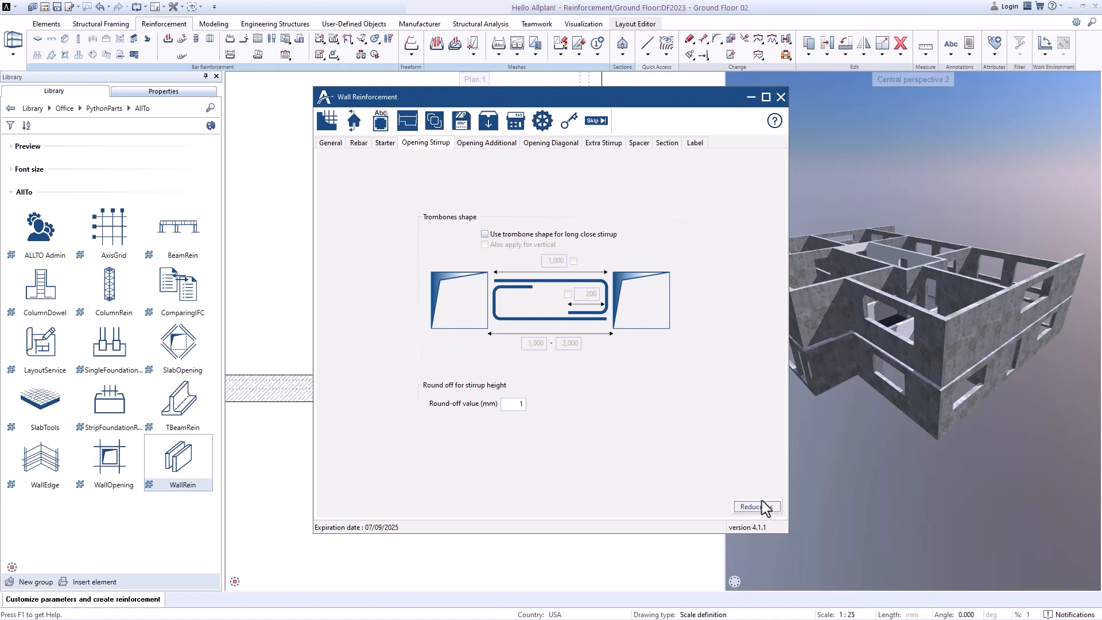
Exclude layers 3 and 2 of the additional bars above the opening and set layer 1 to 2 bars of diameter 16.
left_click(471, 142)
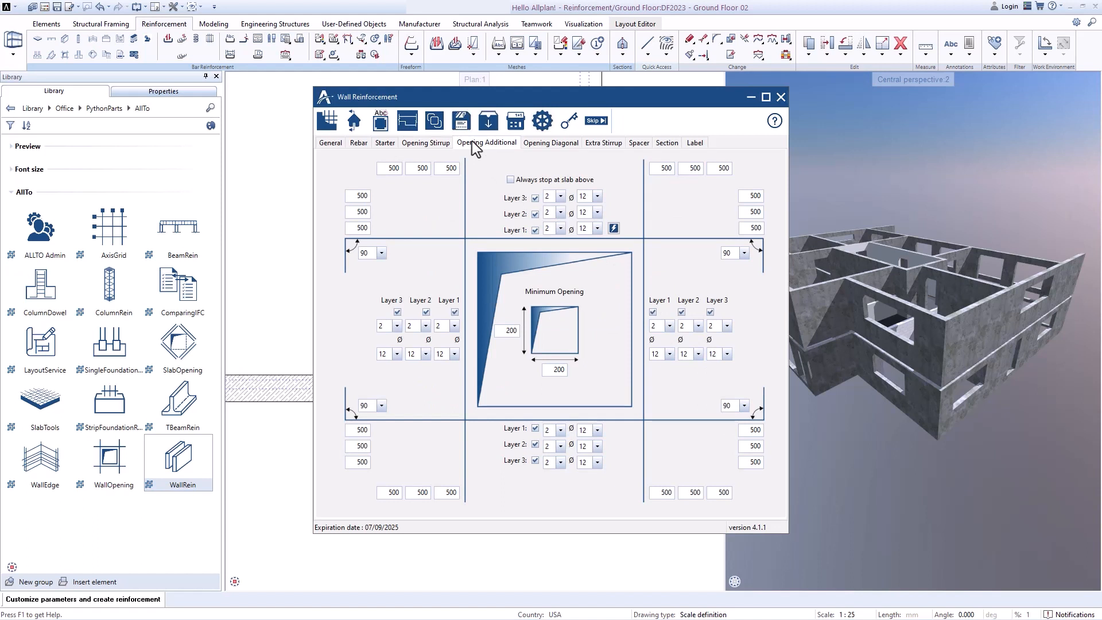
left_click(535, 197)
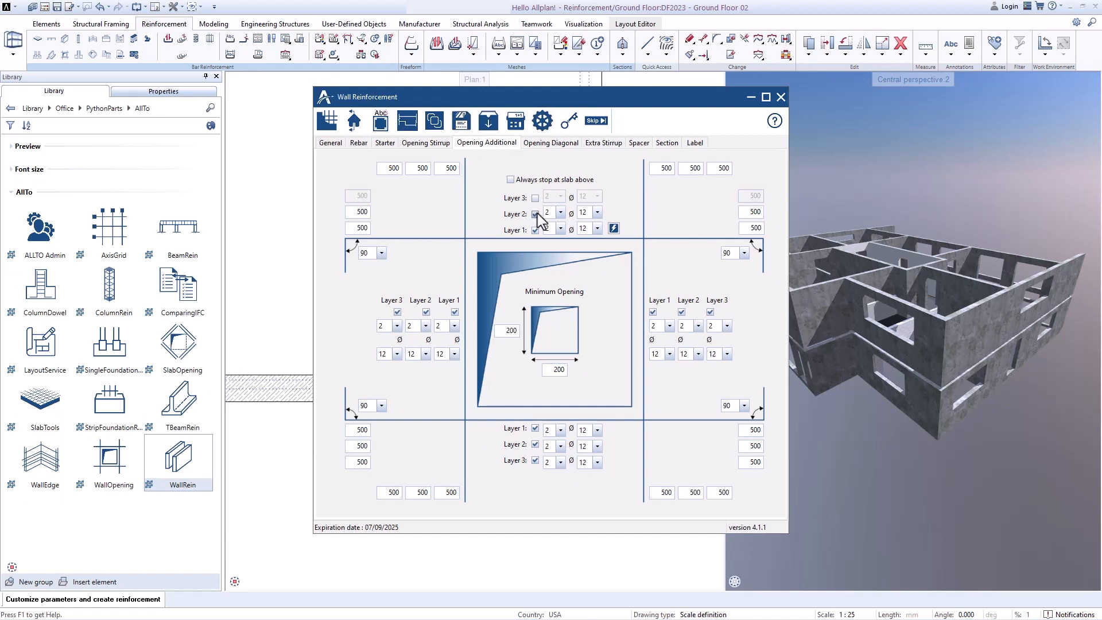
left_click(535, 214)
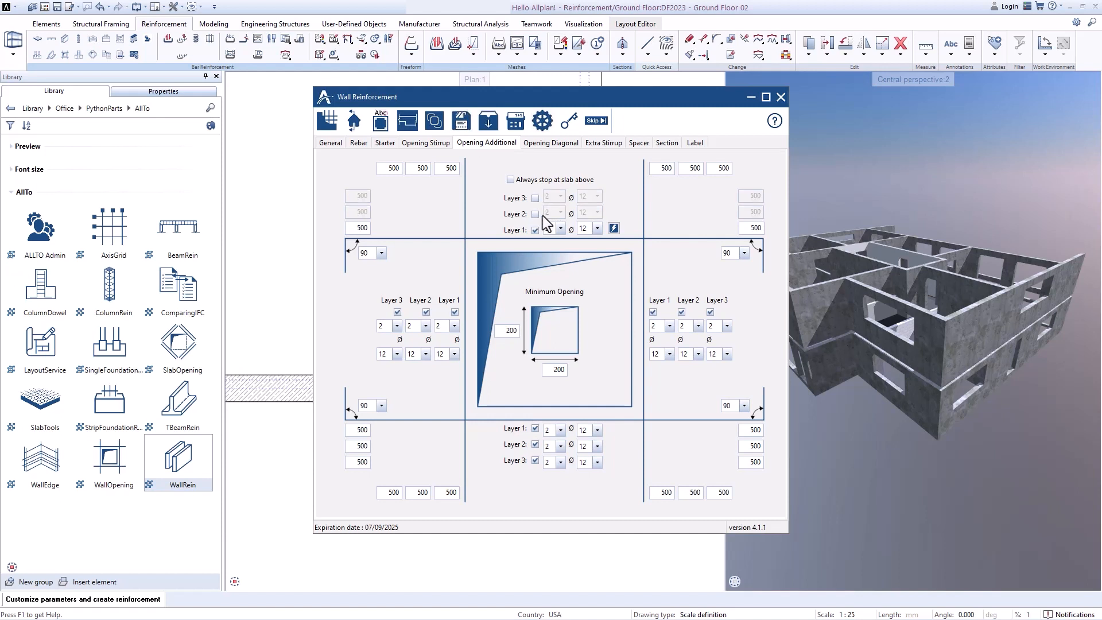
left_click(560, 231)
left_click(560, 232)
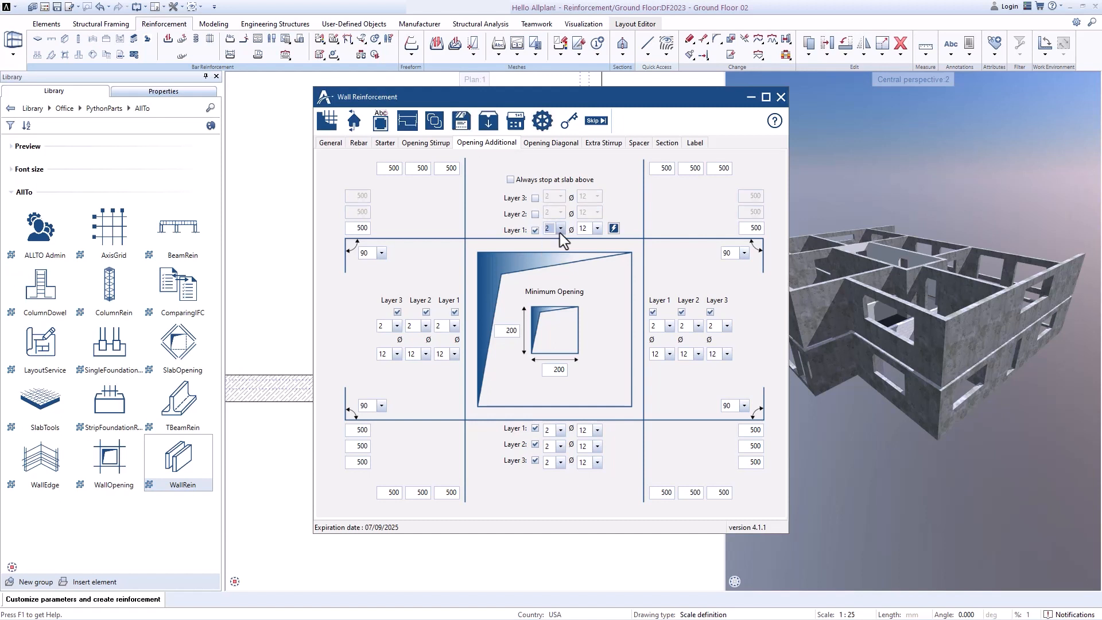
left_click(596, 229)
left_click(594, 283)
Set both layer 1 end lengths above the opening to 700 and copy the additional bar settings to the other sides.
double_click(744, 228)
type("700")
double_click(361, 227)
type("700")
left_click(614, 228)
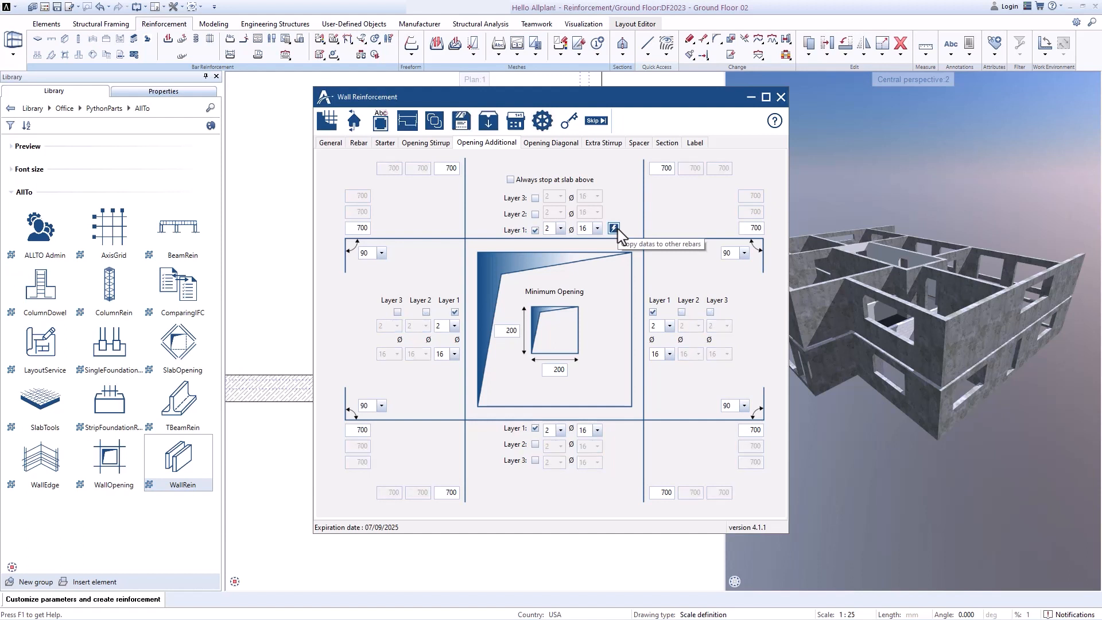
double_click(509, 330)
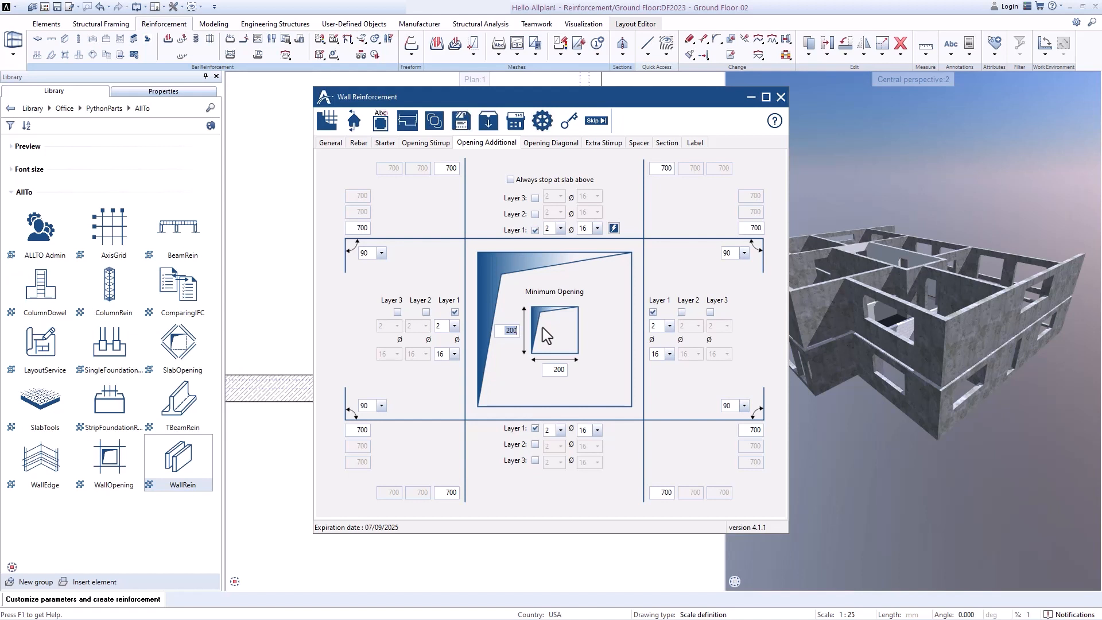
Exclude the diagonal bars at one opening corner and copy that setting to the other three corners.
left_click(549, 141)
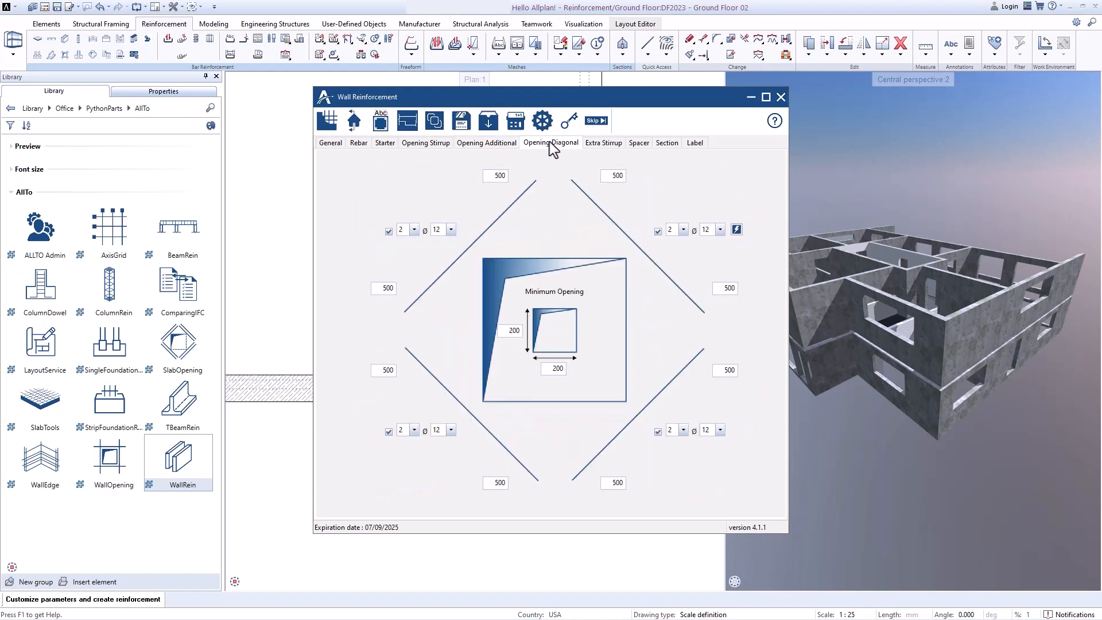
left_click(657, 232)
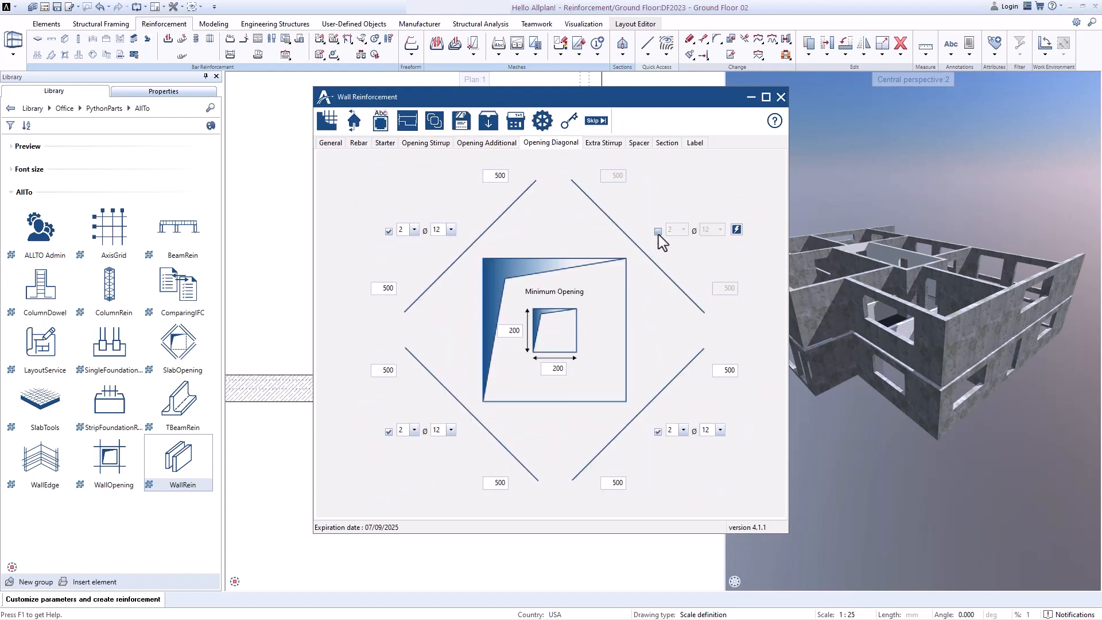
left_click(736, 230)
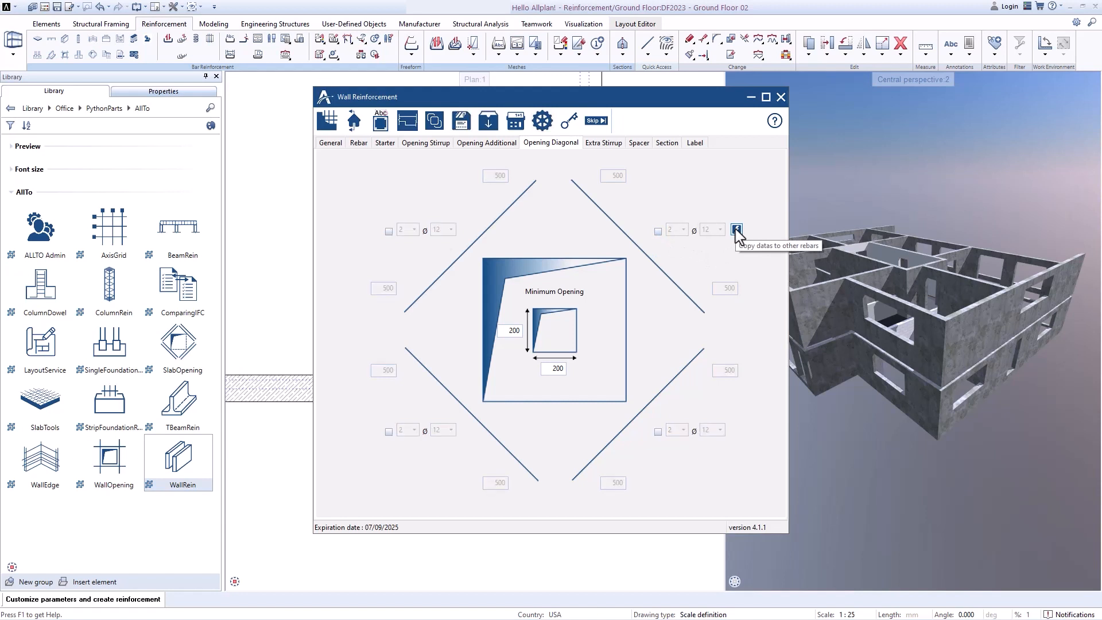
Review the extra stirrup and spacer settings and generate the reinforcement for the lower exterior wall in the plan.
left_click(603, 142)
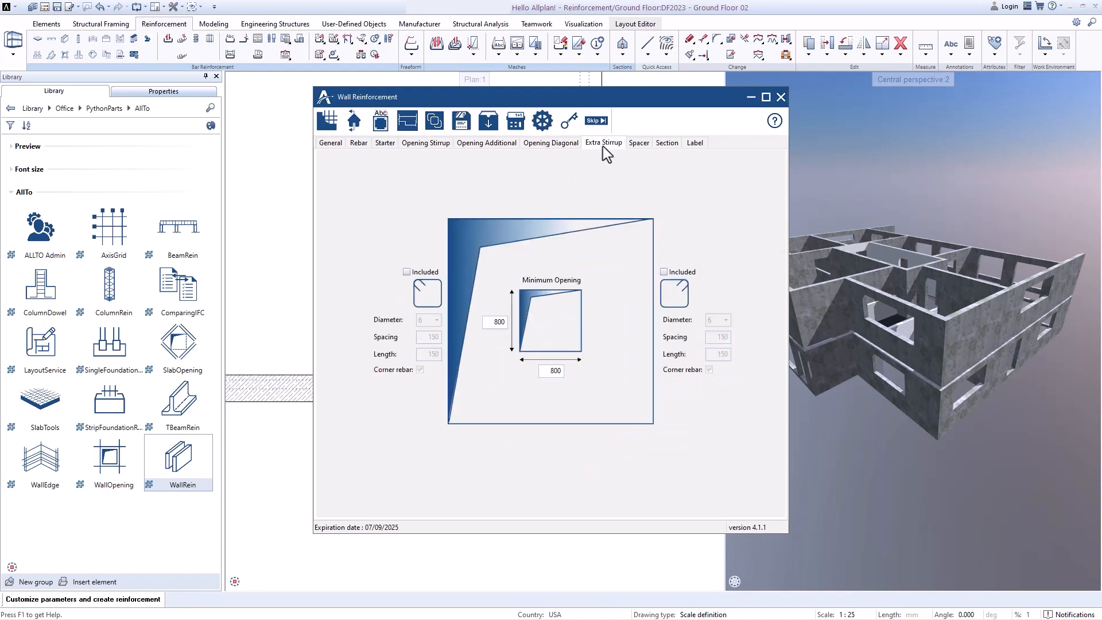
left_click(647, 143)
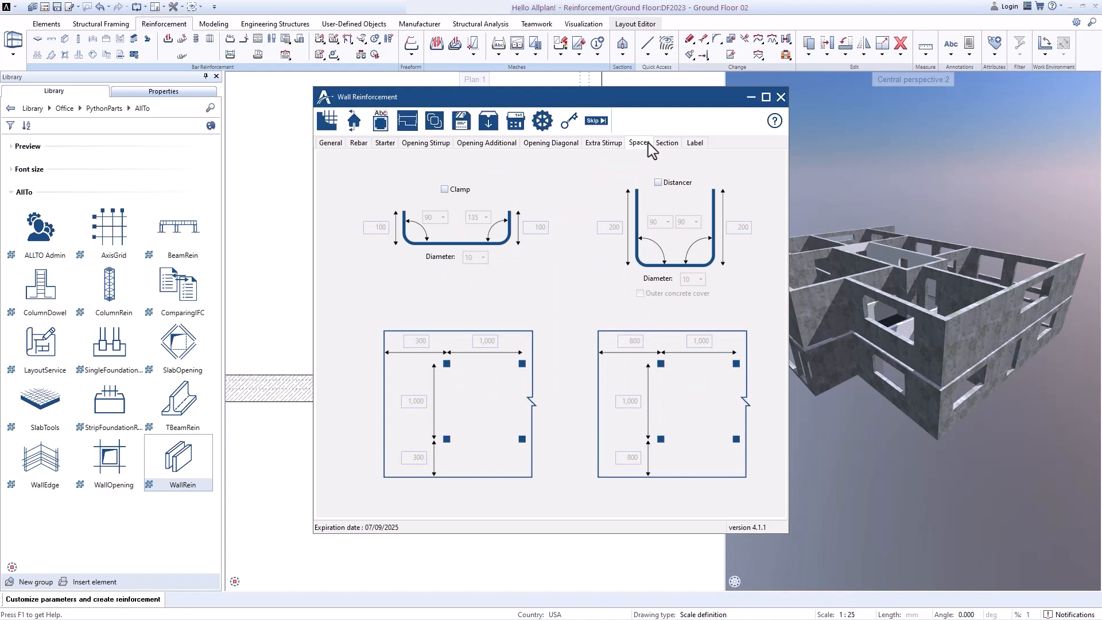
left_click(328, 121)
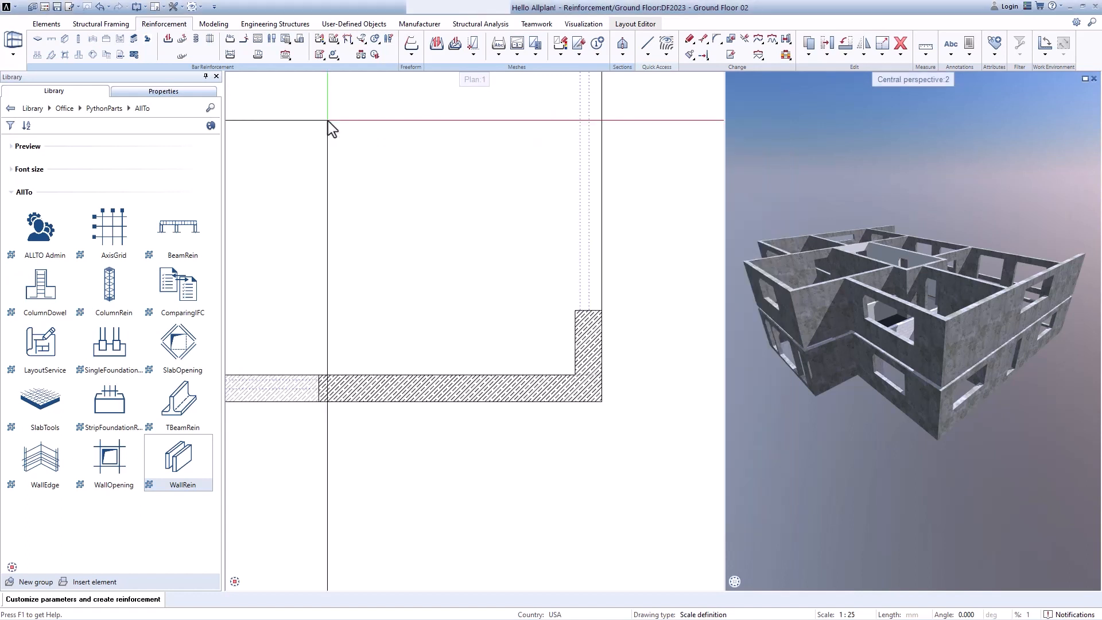
Inspect the generated reinforcement along the lower exterior wall in plan, including the bars at its corner.
scroll(328, 121, "down", 3)
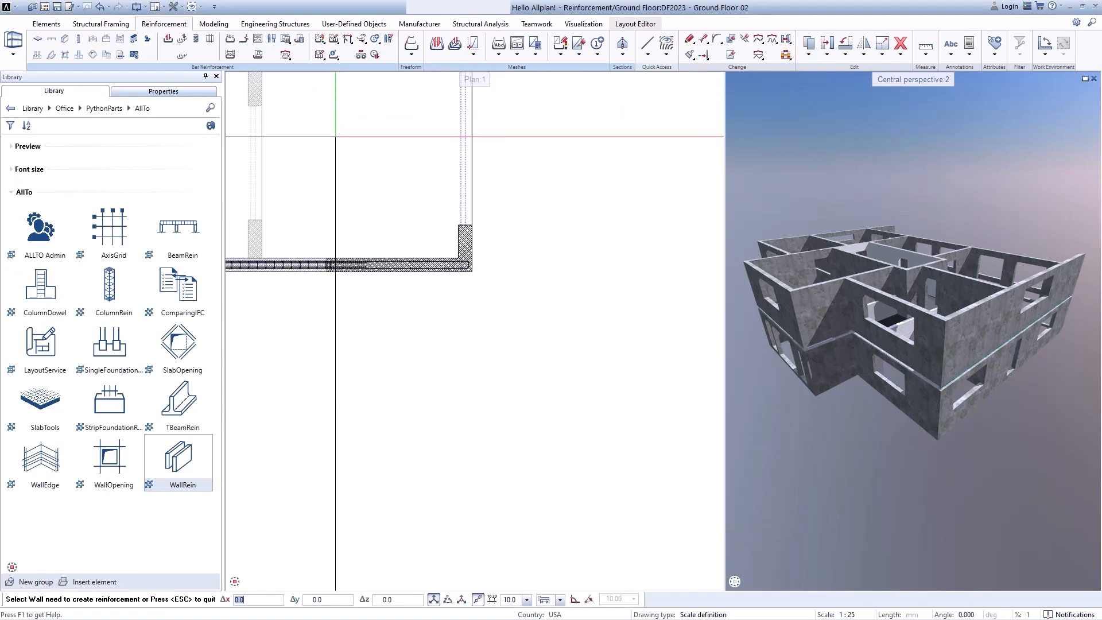
scroll(455, 315, "down", 4)
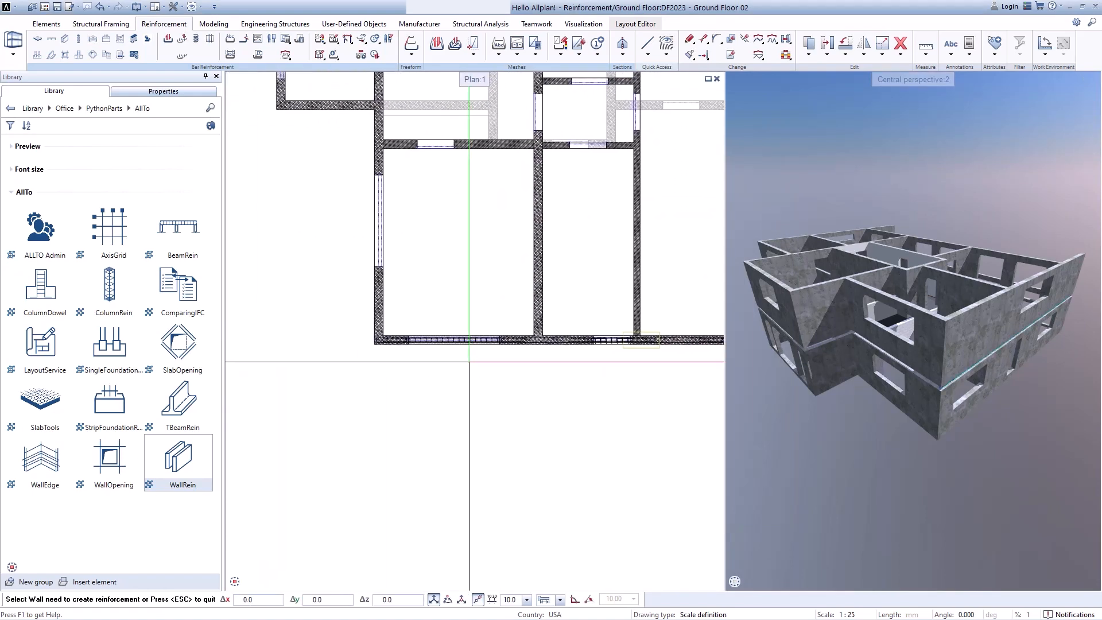
scroll(469, 361, "up", 5)
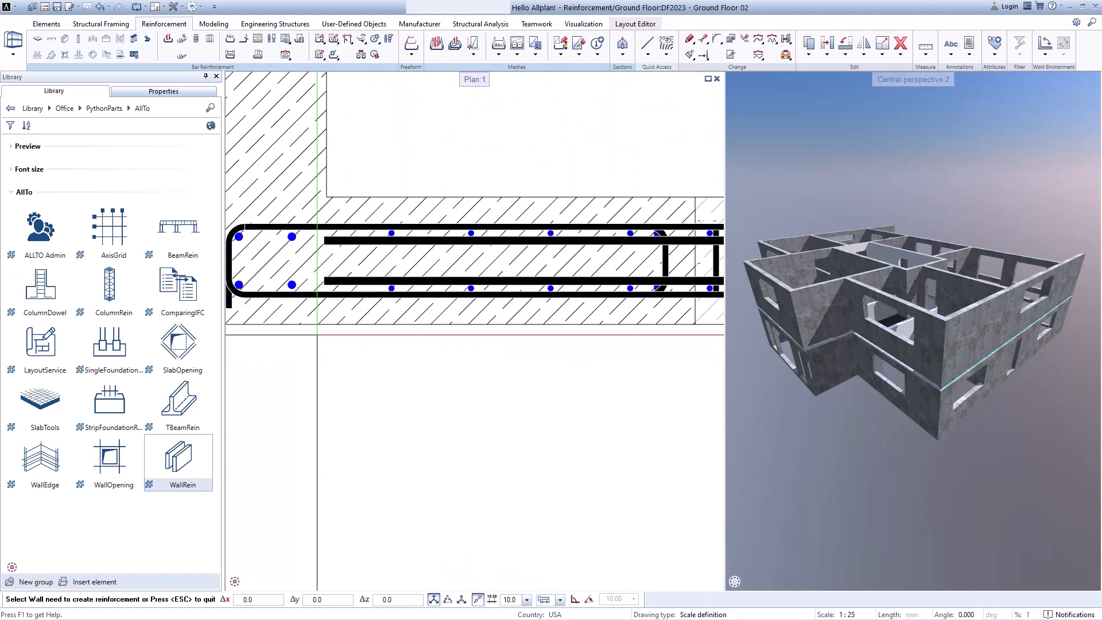
scroll(317, 334, "down", 4)
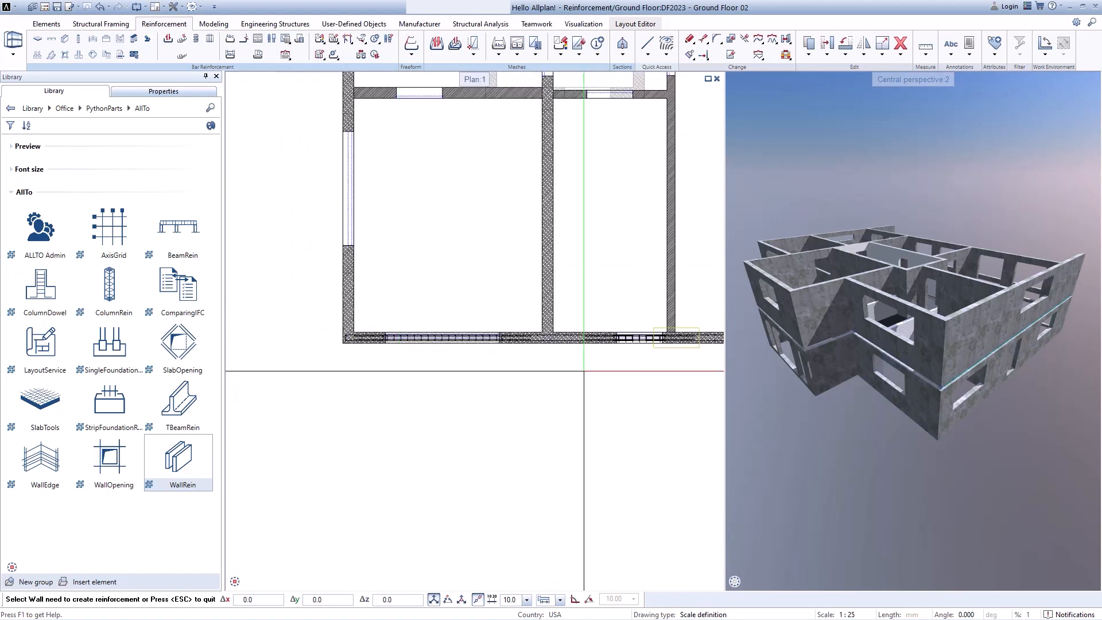
scroll(431, 375, "up", 3)
middle_click_drag(533, 350, 481, 407)
middle_click_drag(509, 304, 526, 335)
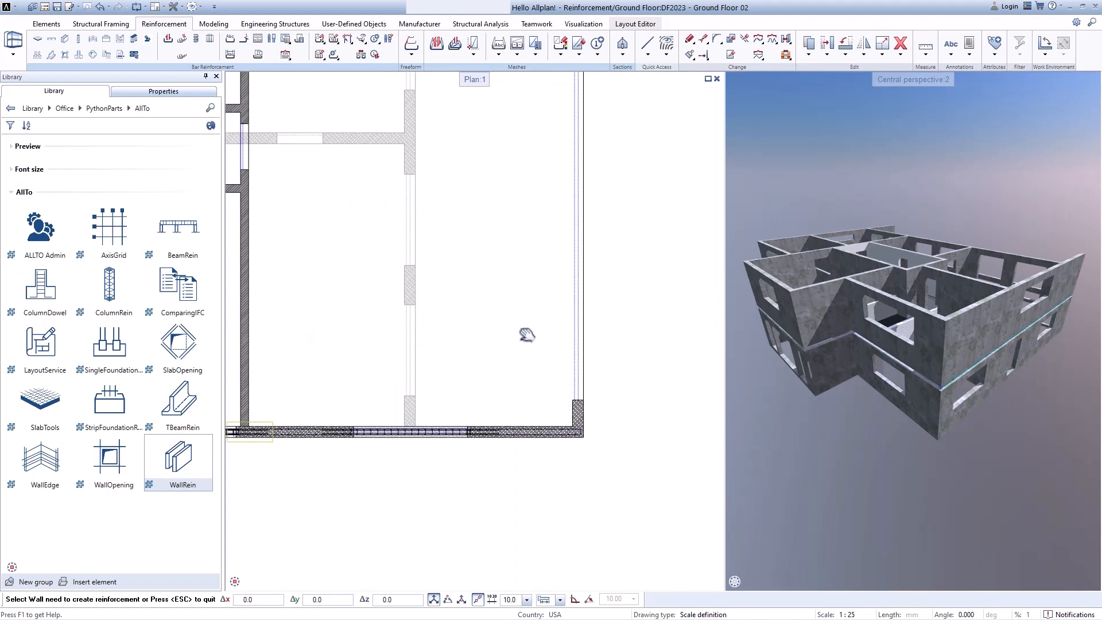
Reinforce the right-hand exterior wall in plan, picking it at its lower corner and the wall above at the upper corner.
scroll(524, 332, "down", 3)
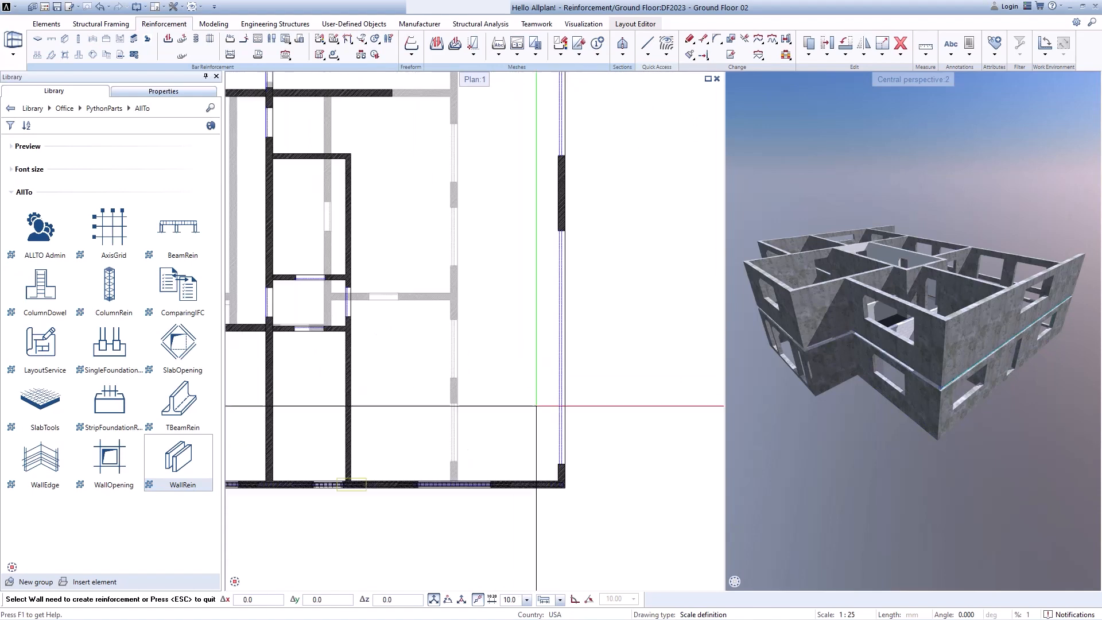
scroll(536, 406, "up", 2)
middle_click_drag(536, 406, 462, 234)
scroll(491, 332, "up", 3)
left_click(505, 358)
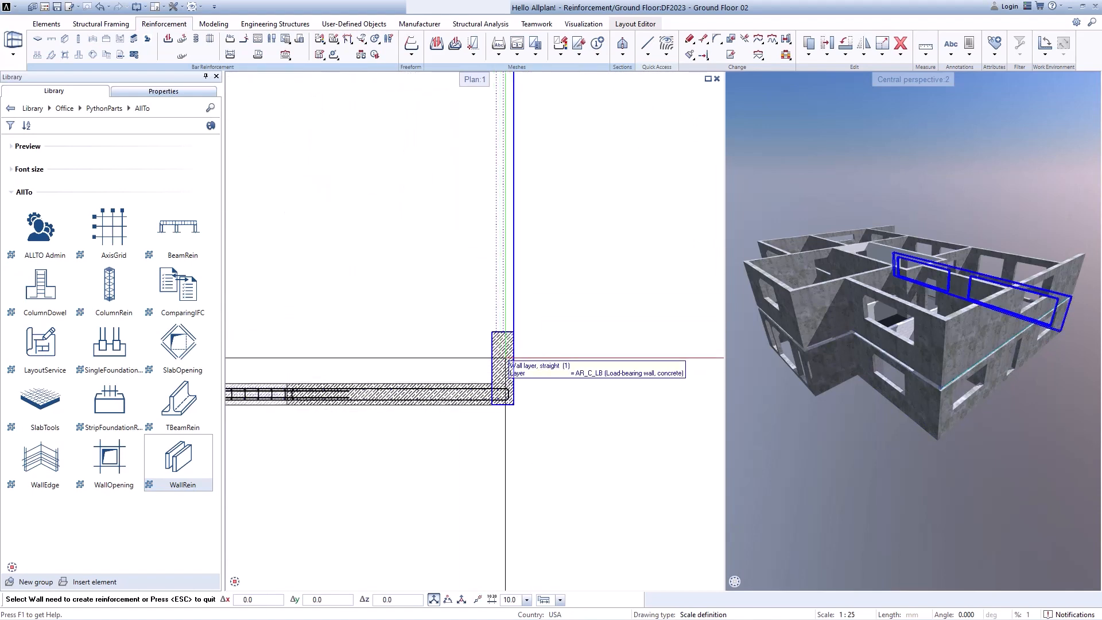
scroll(511, 327, "down", 5)
scroll(512, 283, "up", 3)
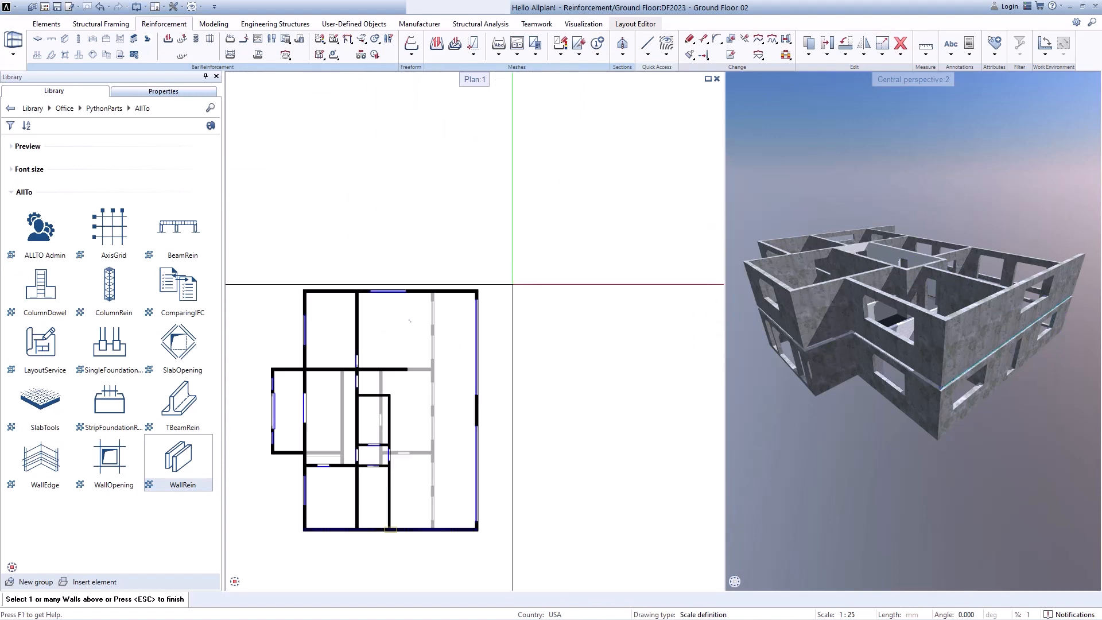
scroll(512, 283, "up", 5)
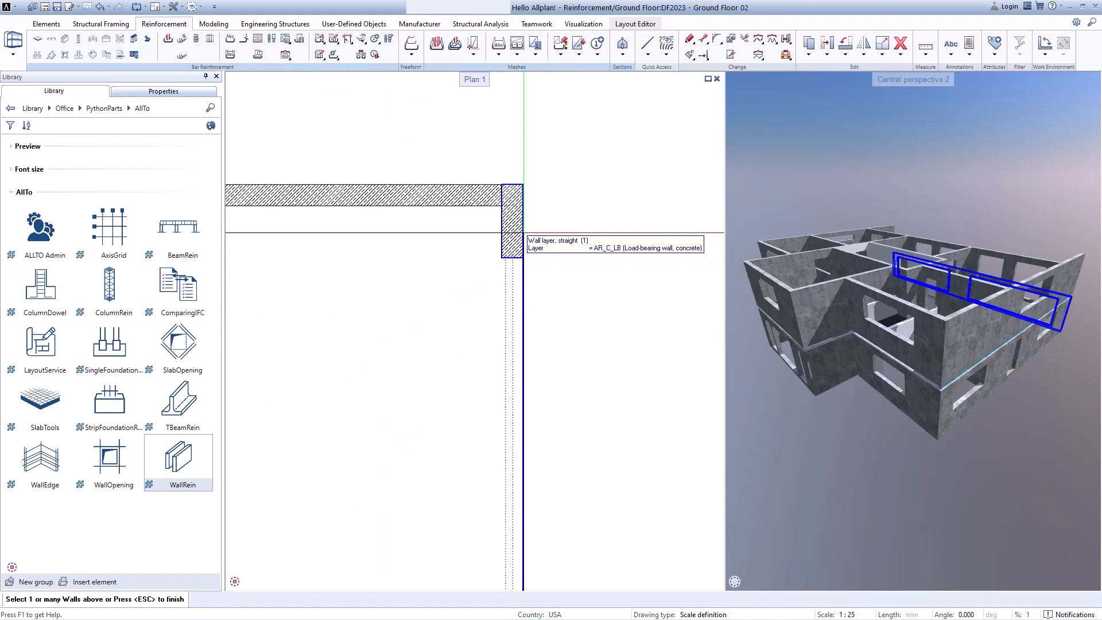
left_click(523, 232)
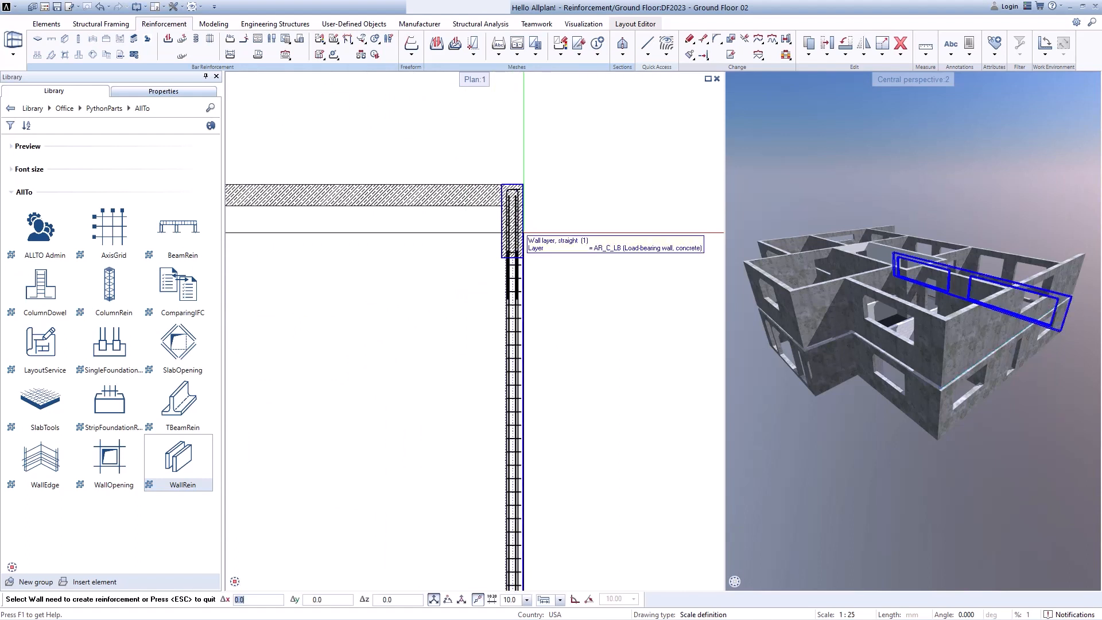
Reinforce the upper exterior wall in plan, picking its matching wall above in the perspective view.
scroll(523, 233, "down", 6)
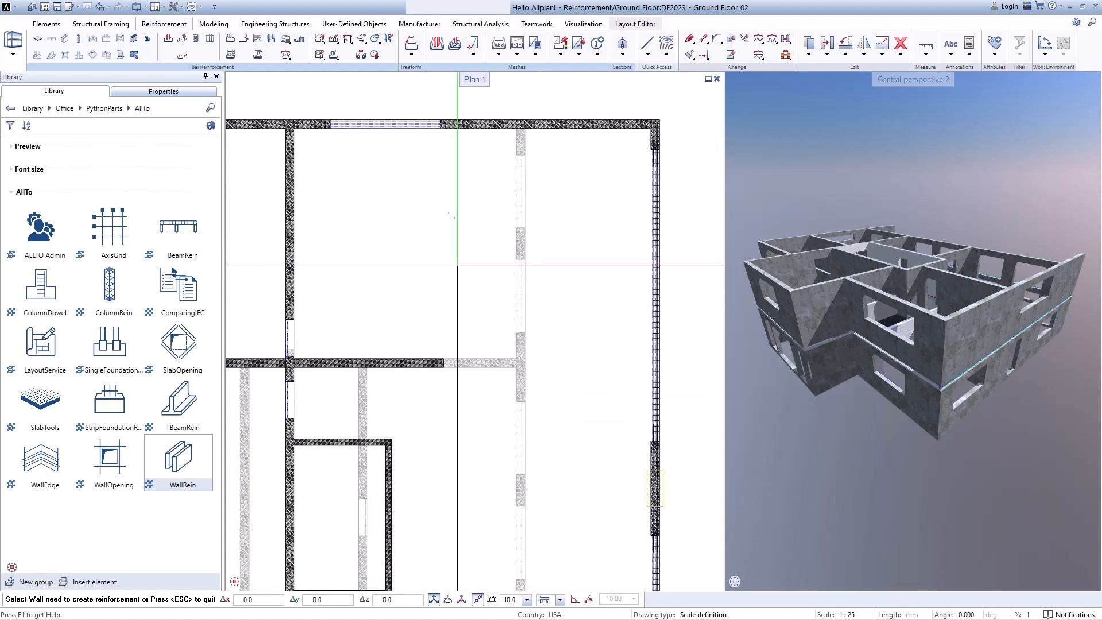
scroll(534, 336, "up", 4)
left_click(441, 301)
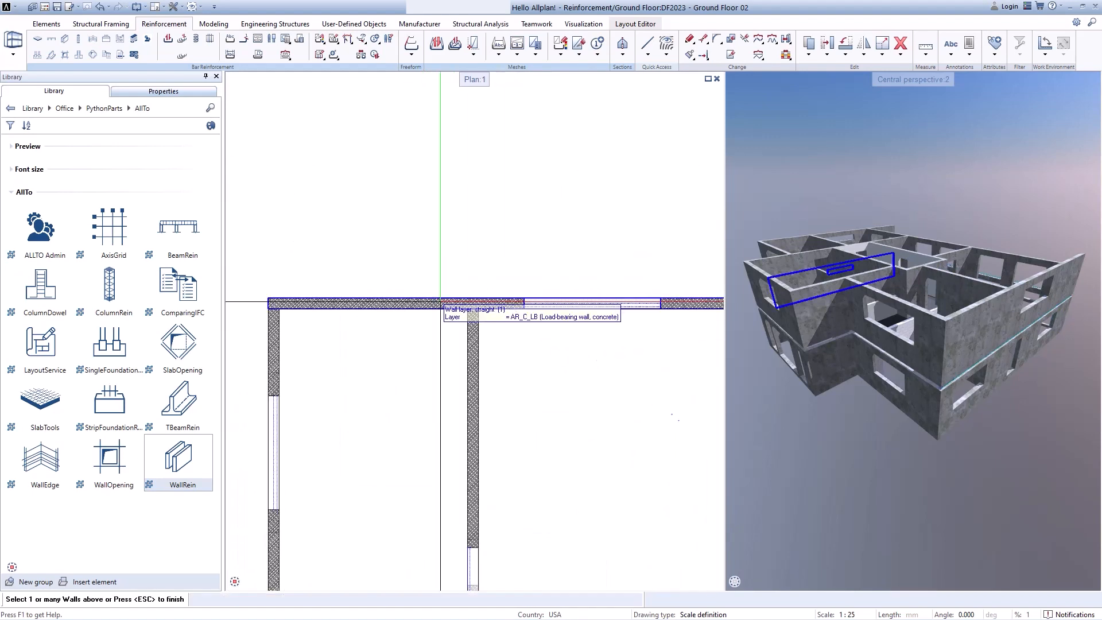
scroll(440, 302, "down", 4)
scroll(703, 219, "up", 5)
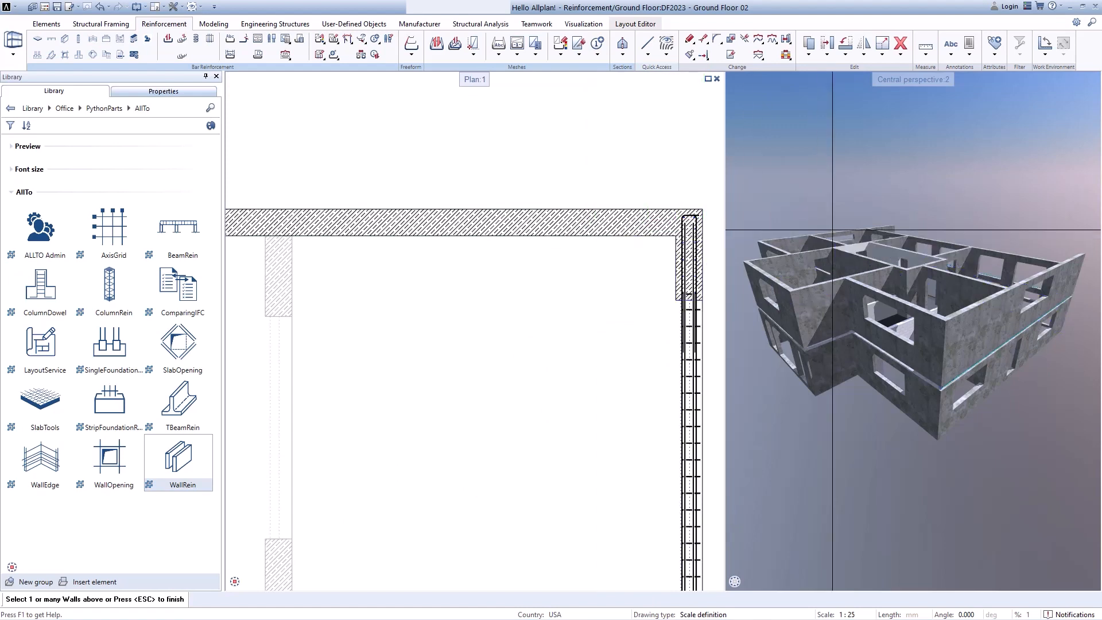
left_click_drag(824, 187, 962, 274, "ctrl")
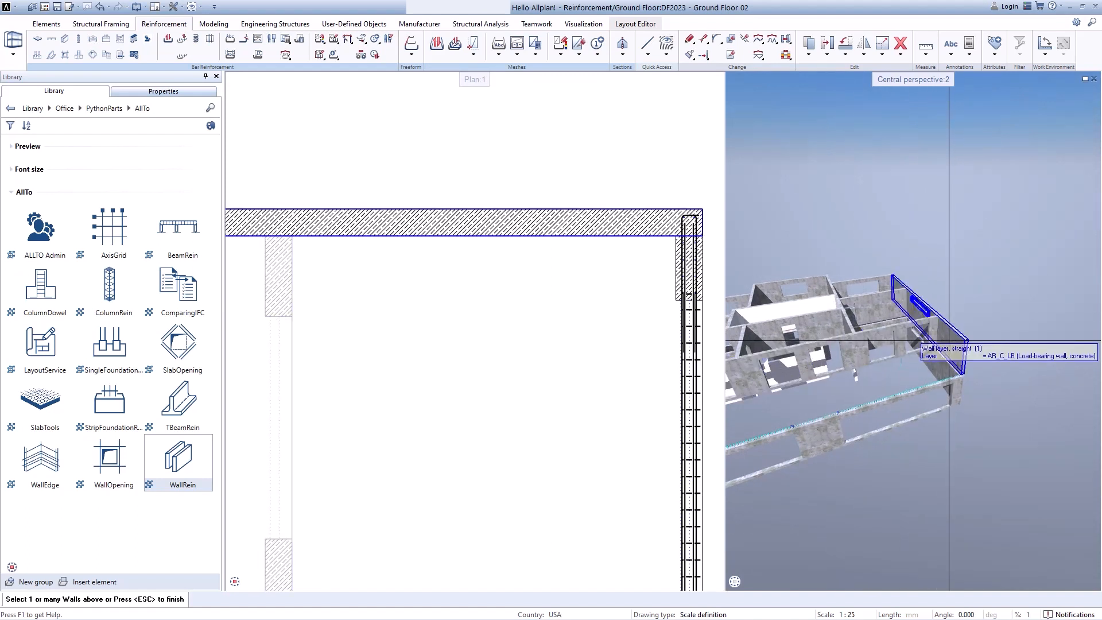
left_click(948, 341)
Reinforce the left exterior wall of the upper-left room in plan, using its matching wall above.
scroll(394, 291, "down", 5)
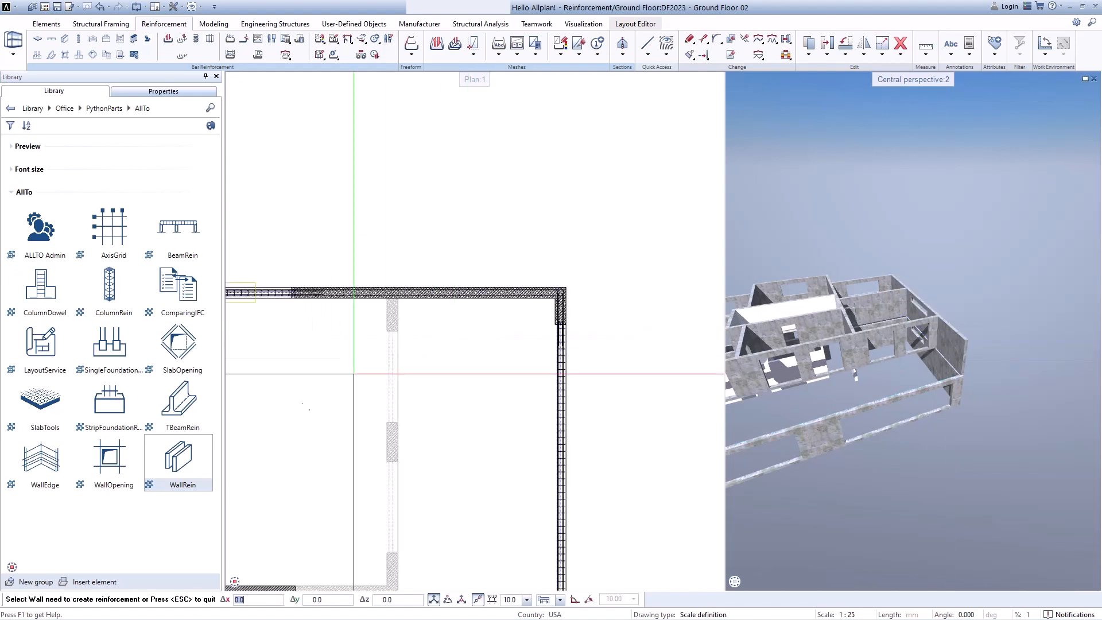
scroll(436, 293, "down", 5)
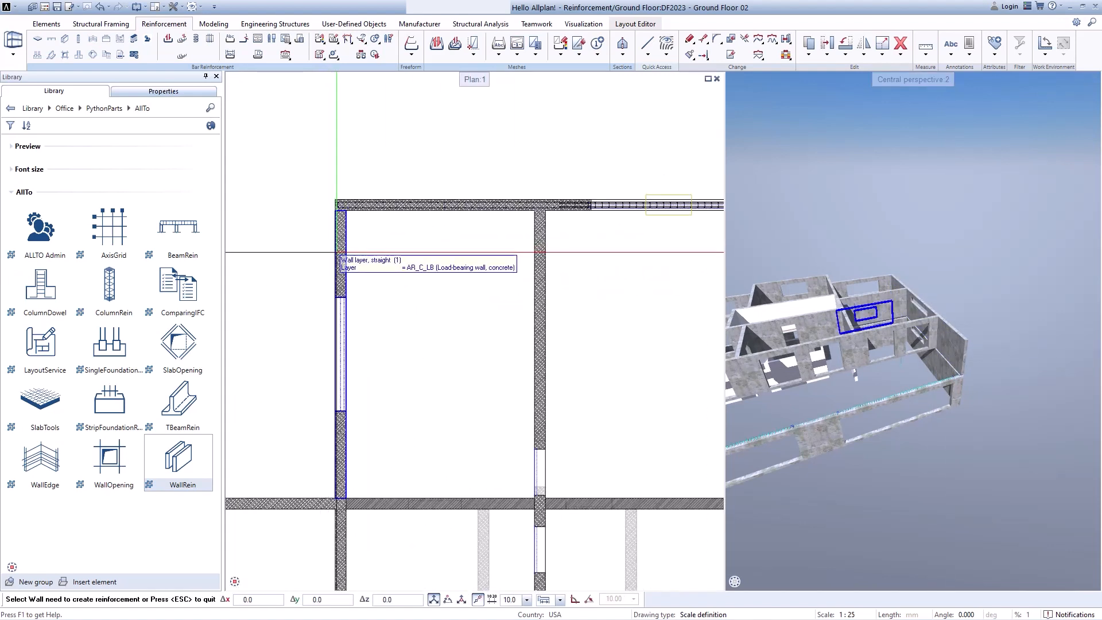
left_click(337, 252)
scroll(372, 373, "up", 2)
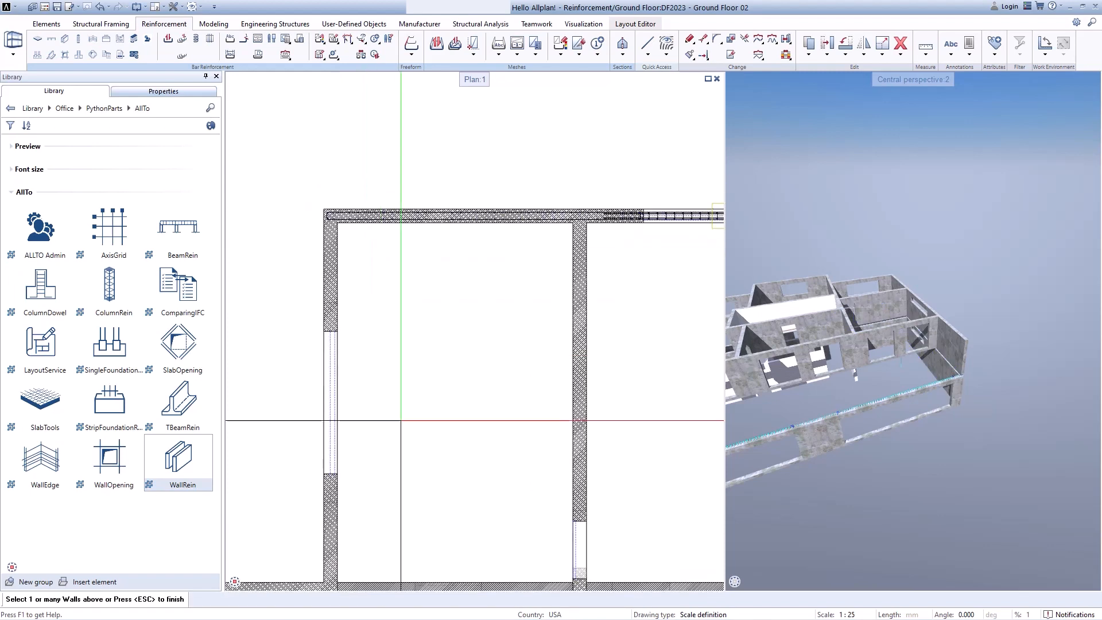
scroll(401, 421, "up", 3)
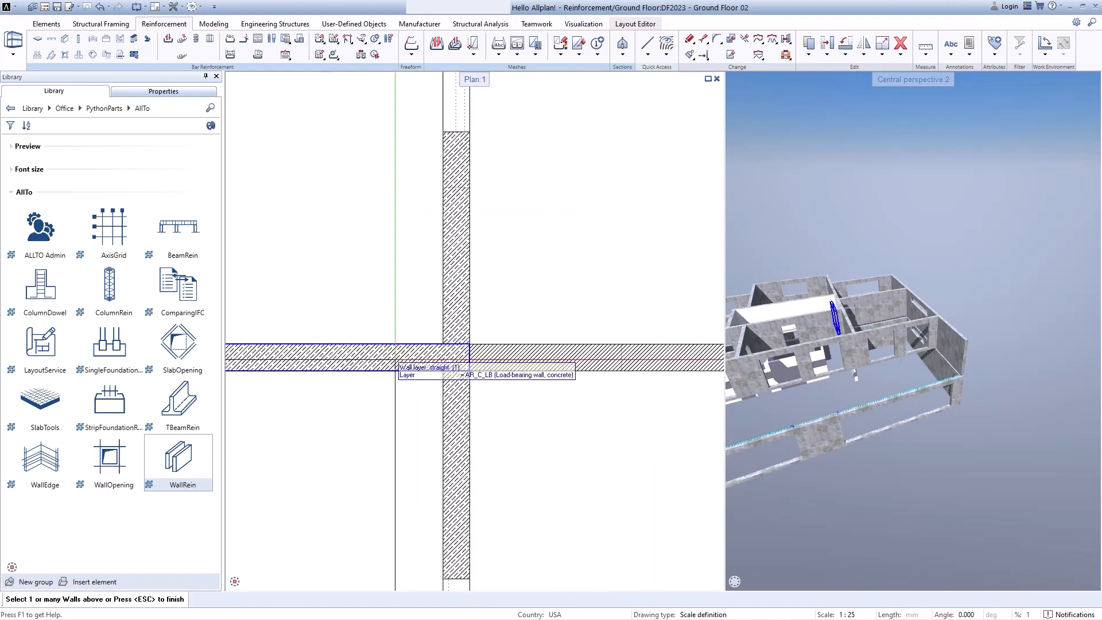
left_click_drag(912, 252, 978, 217, "ctrl")
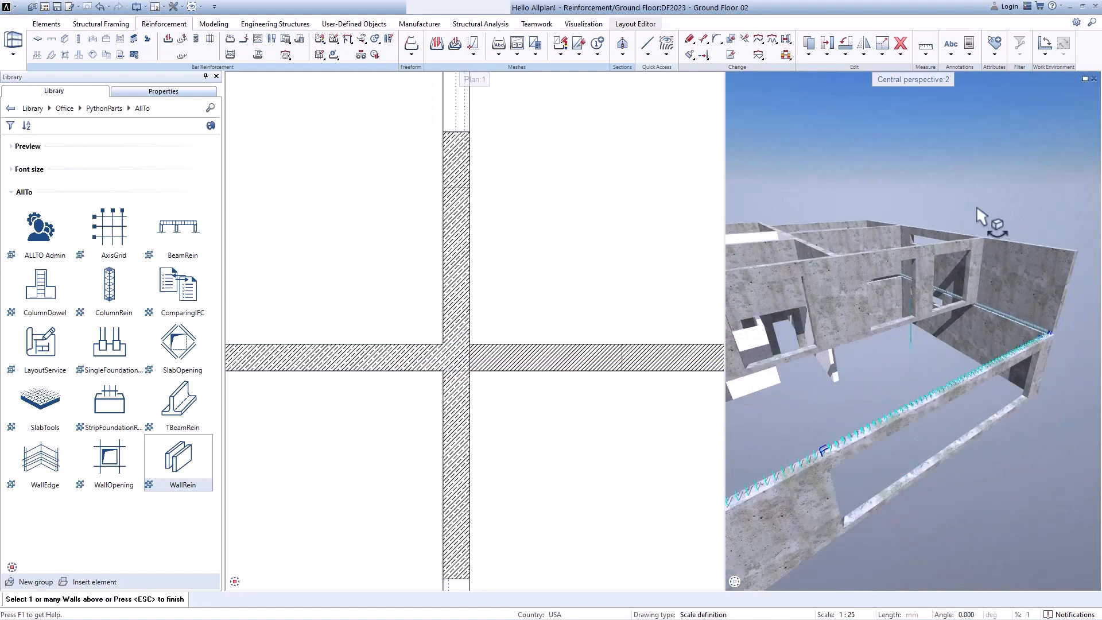
scroll(1002, 275, "down", 4)
key("Escape")
scroll(430, 262, "down", 3)
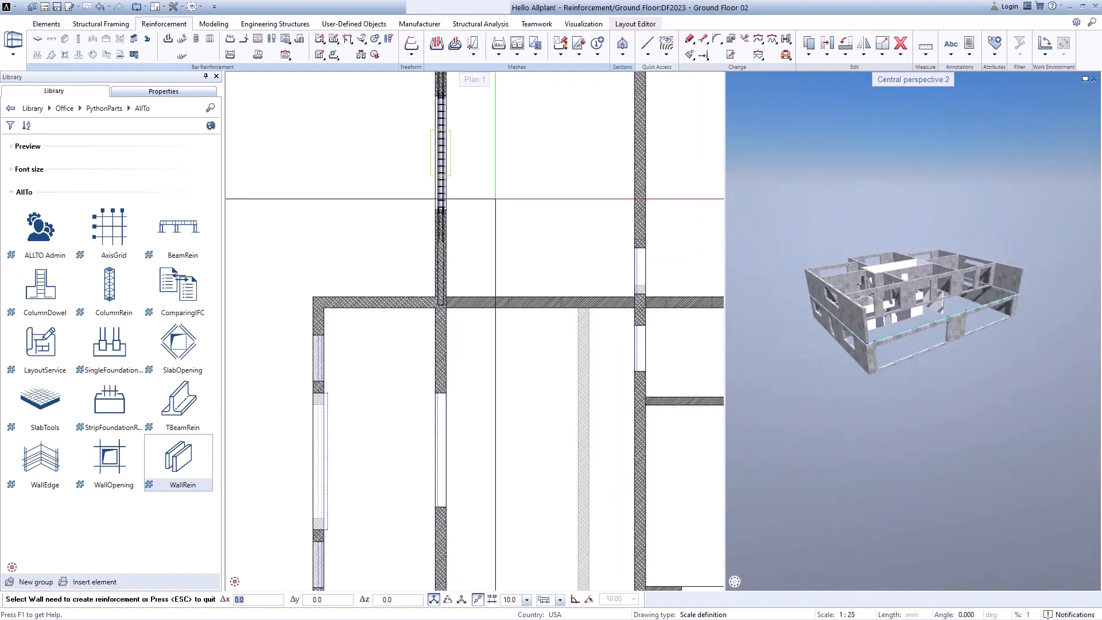
Reinforce the short upper exterior wall of the projecting left bay, picking its matching wall above in the perspective view.
middle_click_drag(509, 198, 524, 338)
scroll(907, 230, "up", 5)
scroll(928, 436, "up", 3)
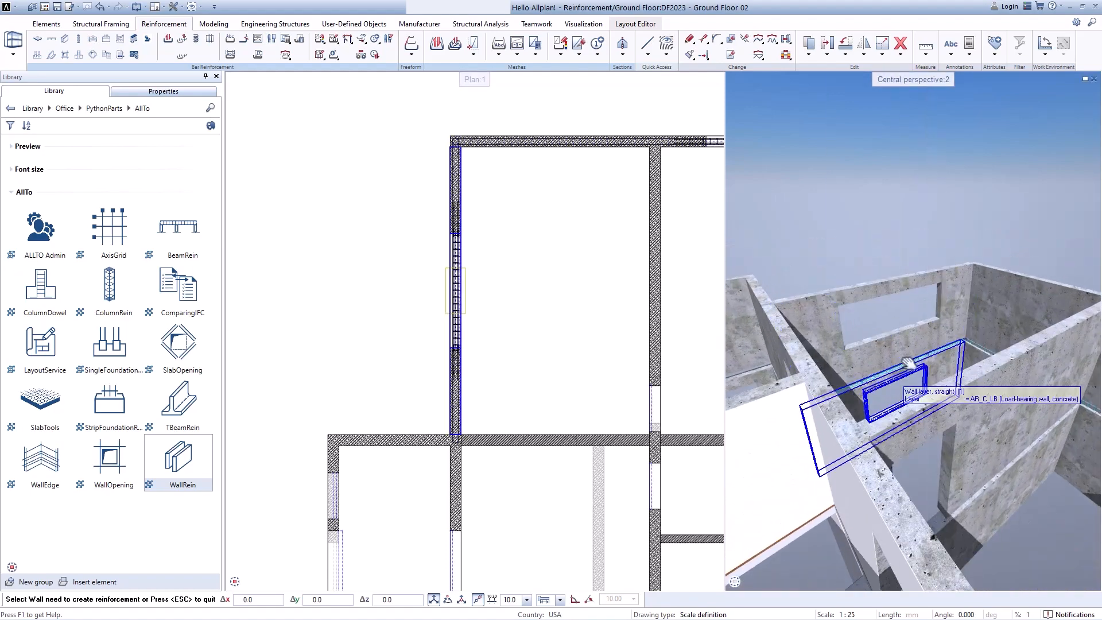
scroll(913, 370, "down", 4)
scroll(458, 252, "down", 3)
scroll(451, 347, "up", 5)
scroll(975, 338, "up", 4)
left_click(266, 434)
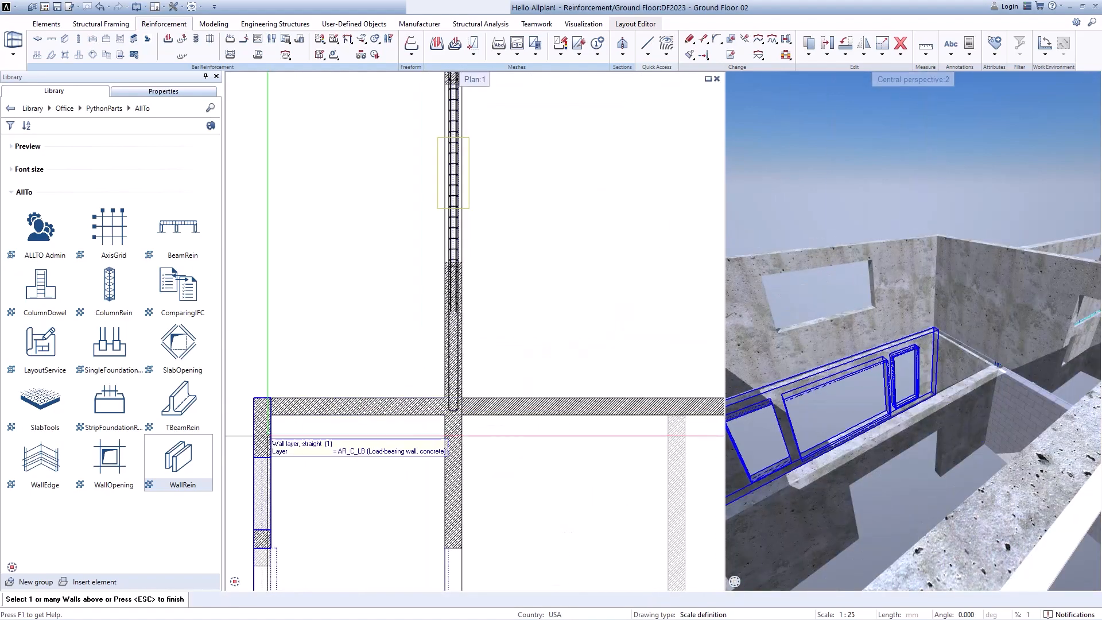
left_click(978, 285)
scroll(977, 284, "down", 2)
scroll(414, 474, "down", 3)
scroll(339, 459, "up", 2)
Reinforce the bay's outer left wall with its three openings, picking the matching wall above in the perspective view.
middle_click_drag(340, 459, 336, 226)
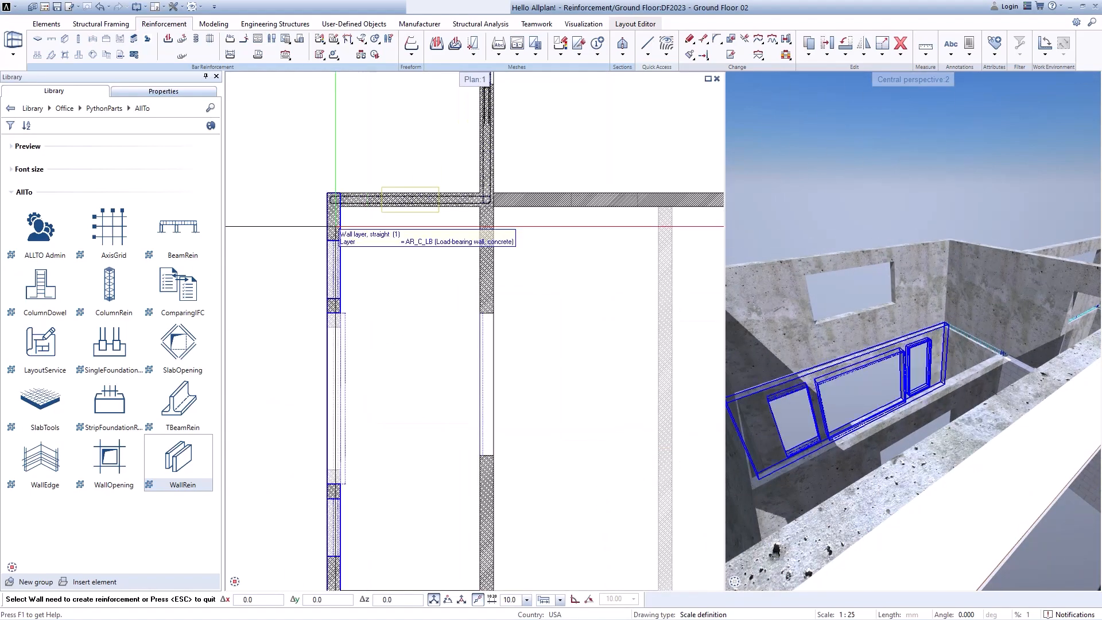
left_click(336, 226)
middle_click_drag(339, 551, 364, 389)
scroll(364, 413, "up", 3)
left_click(791, 326)
key("Escape")
Reinforce the short lower exterior wall of the left bay, picking the matching wall above in the perspective view.
middle_click_drag(490, 459, 425, 403)
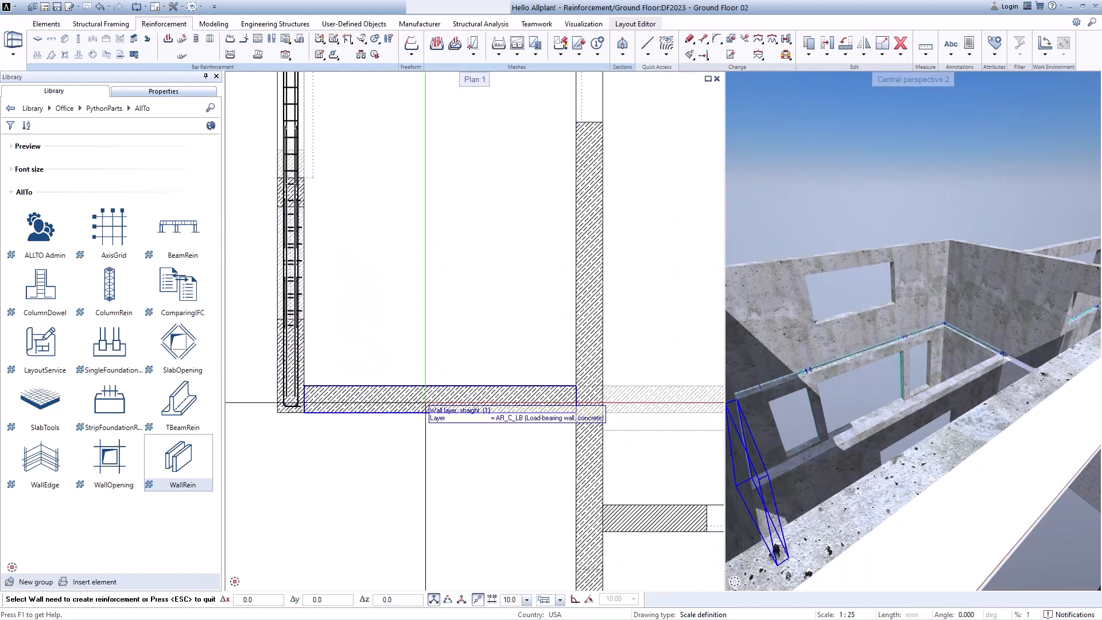
left_click(425, 403)
scroll(774, 418, "down", 1)
middle_click_drag(774, 418, 883, 405)
scroll(853, 414, "down", 2)
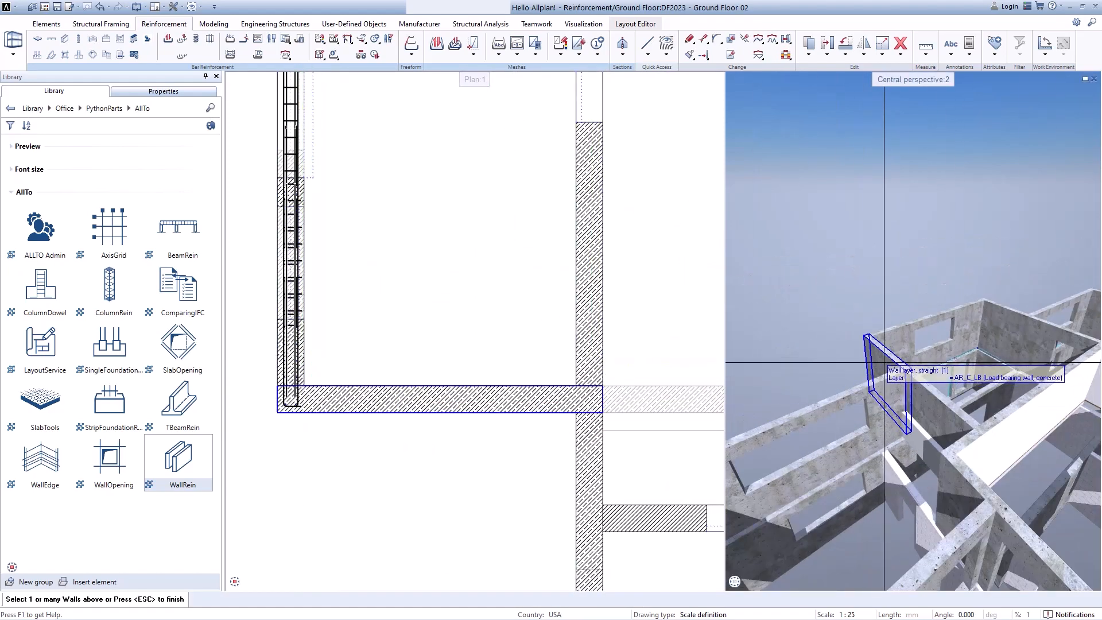
left_click(892, 369)
key("Escape")
Reinforce the left exterior wall of the room below the bay, picking the matching wall above in the perspective view.
middle_click_drag(389, 513, 343, 329)
scroll(344, 329, "down", 3)
middle_click_drag(450, 553, 436, 398)
left_click(437, 398)
scroll(782, 422, "down", 1)
middle_click_drag(782, 422, 892, 332)
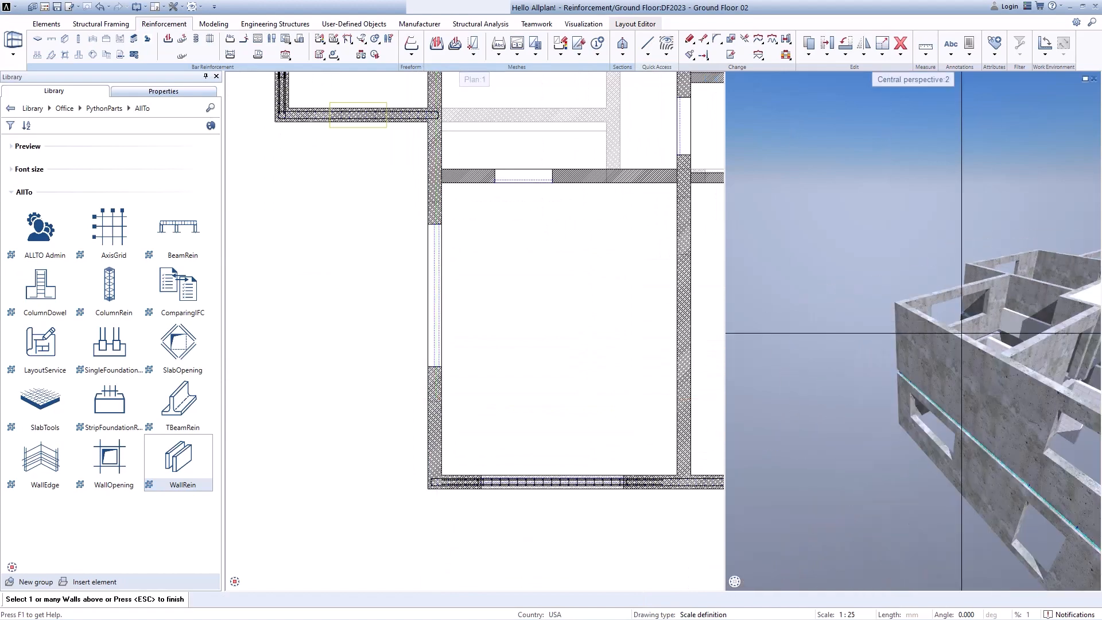
left_click(963, 292)
key("Escape")
Select the long vertical interior wall in plan for reinforcement and locate its matching walls above.
middle_click_drag(518, 329, 431, 445)
scroll(431, 445, "down", 3)
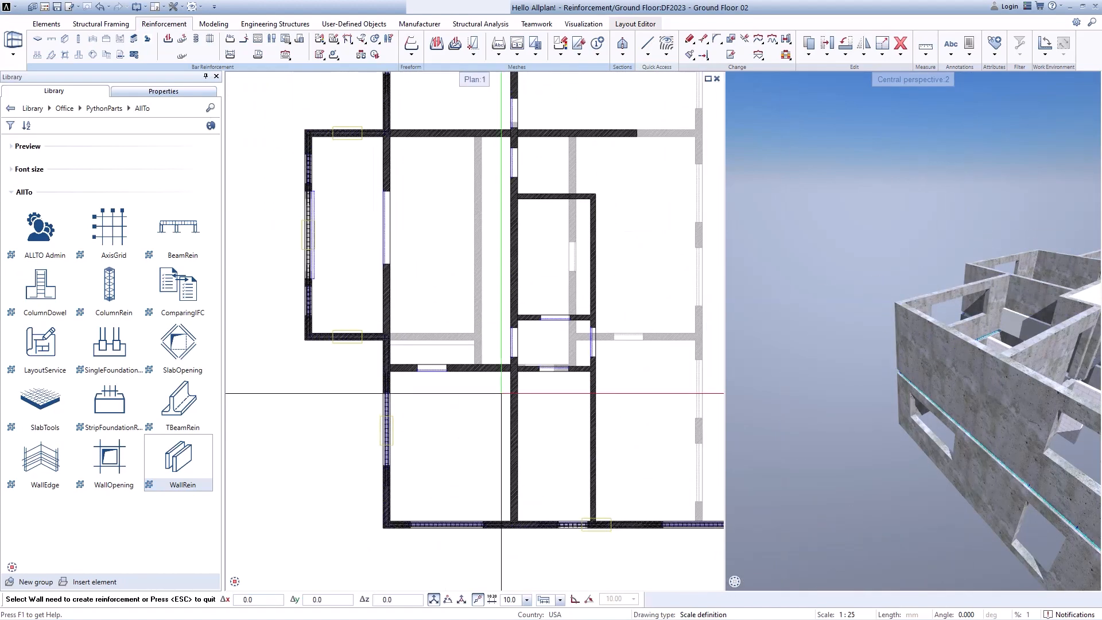
left_click(514, 396)
scroll(531, 541, "up", 3)
scroll(523, 435, "down", 5)
scroll(530, 134, "up", 5)
scroll(442, 204, "down", 3)
scroll(966, 373, "down", 3)
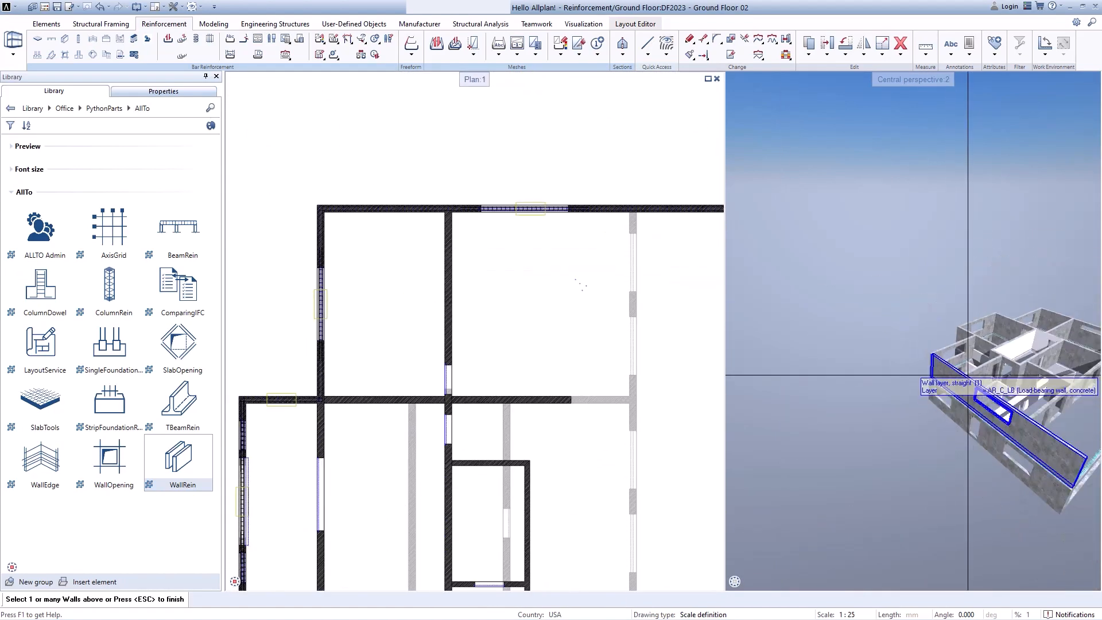